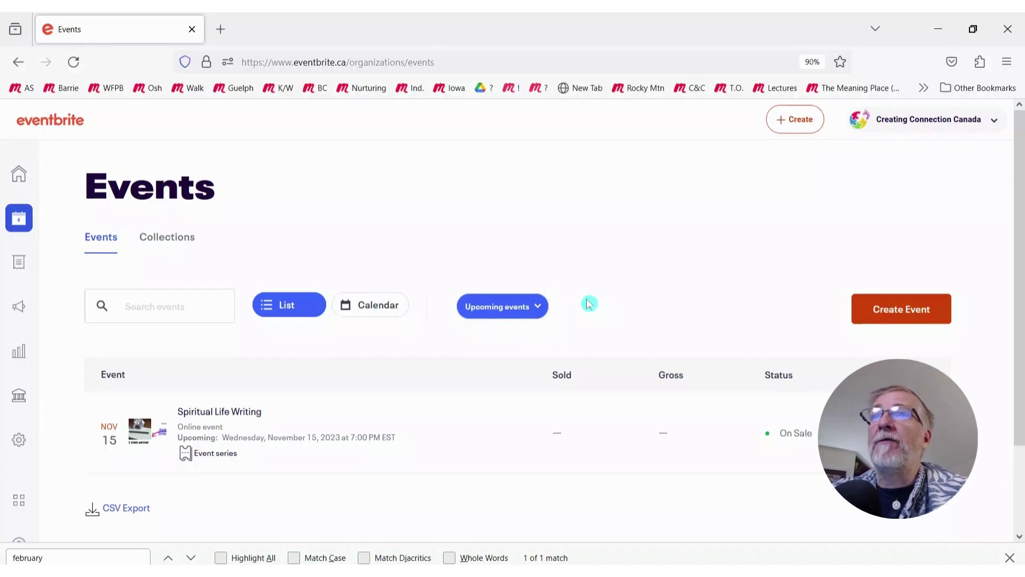
Open the Spiritual Life Writing event from the Events list
left_click(250, 423)
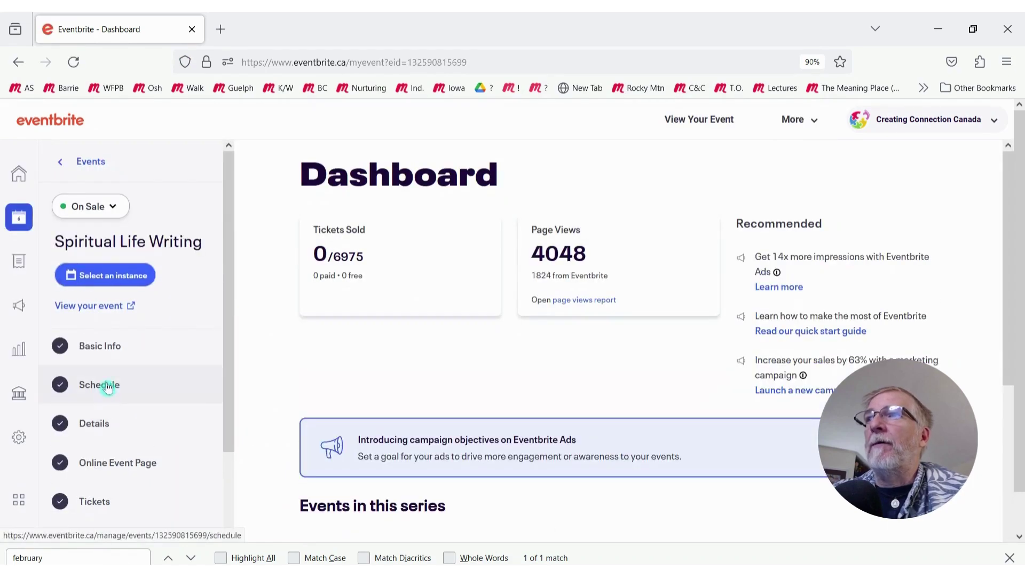
Show the event's schedule calendar for March 2024
left_click(101, 386)
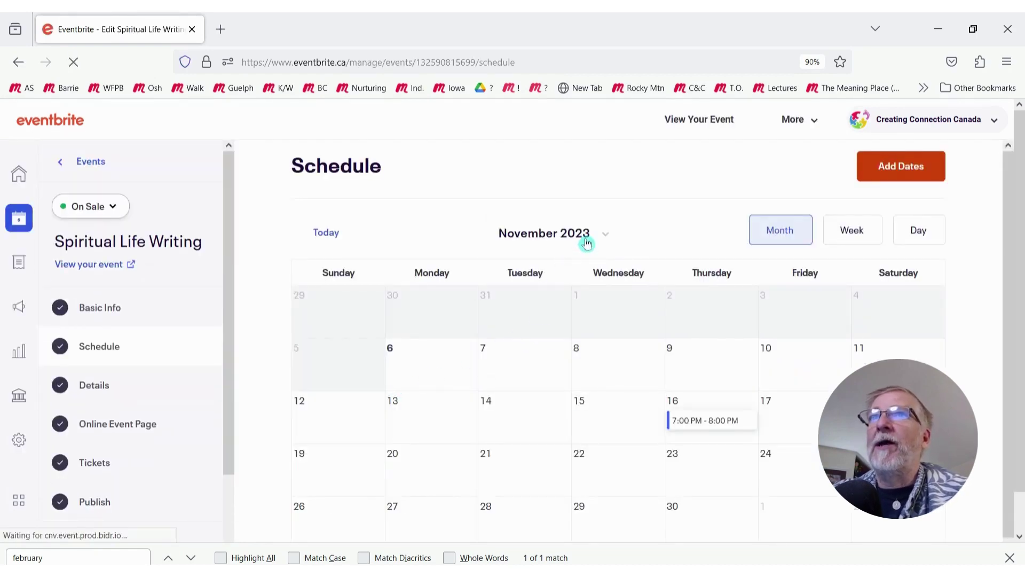
left_click(585, 237)
left_click(633, 277)
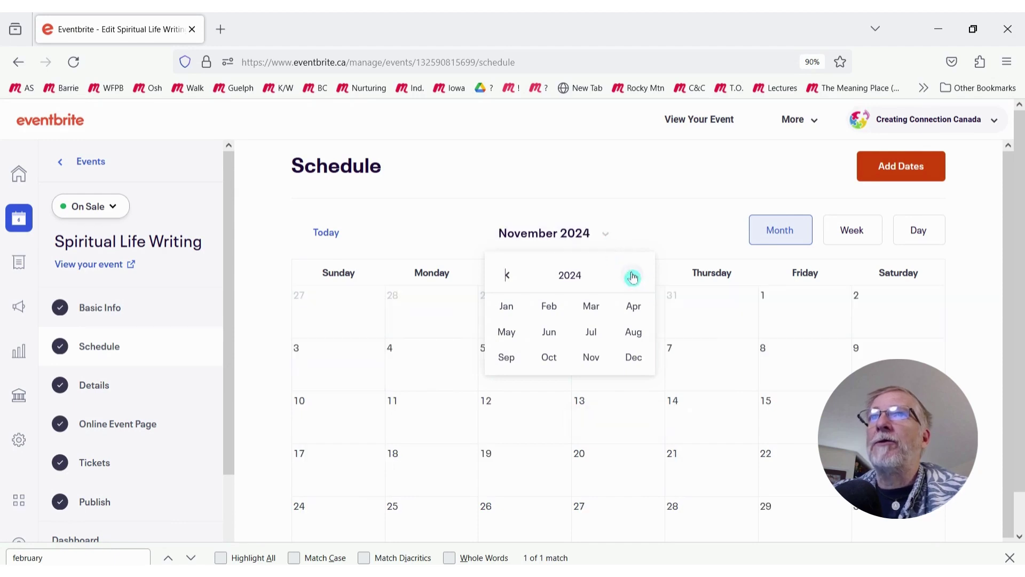
left_click(590, 305)
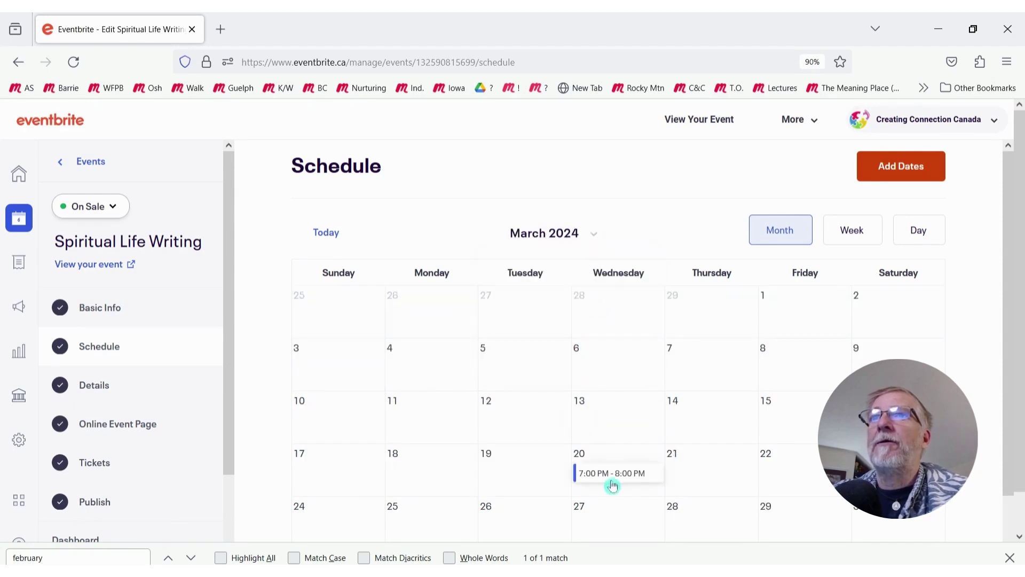
Try deleting only the March 20 occurrence, which is refused because tickets were sold
left_click(601, 480)
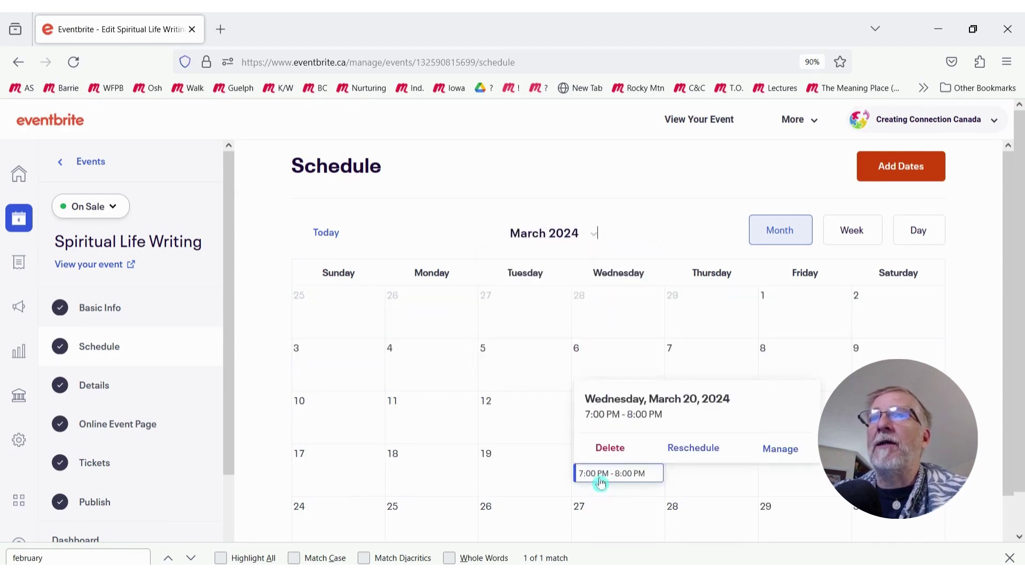
left_click(609, 451)
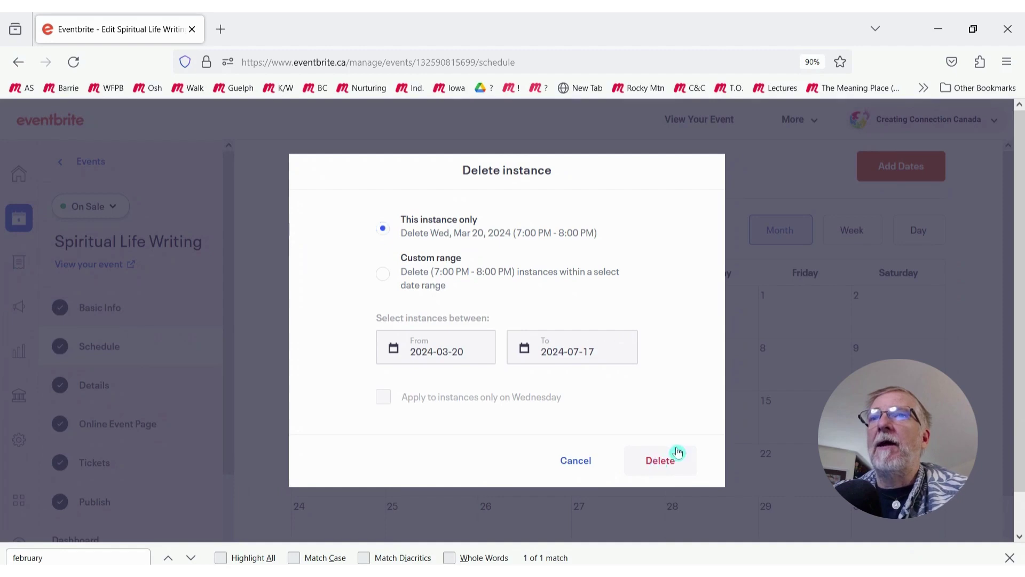
left_click(677, 452)
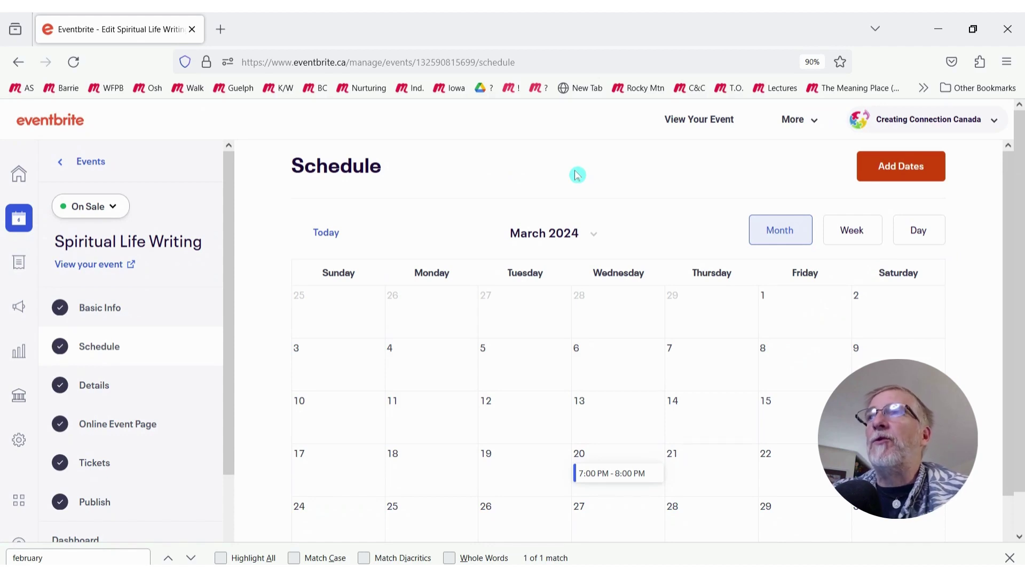
Open the March 20, 2024 occurrence's own dashboard and review its ticket sales and recent orders
left_click(611, 475)
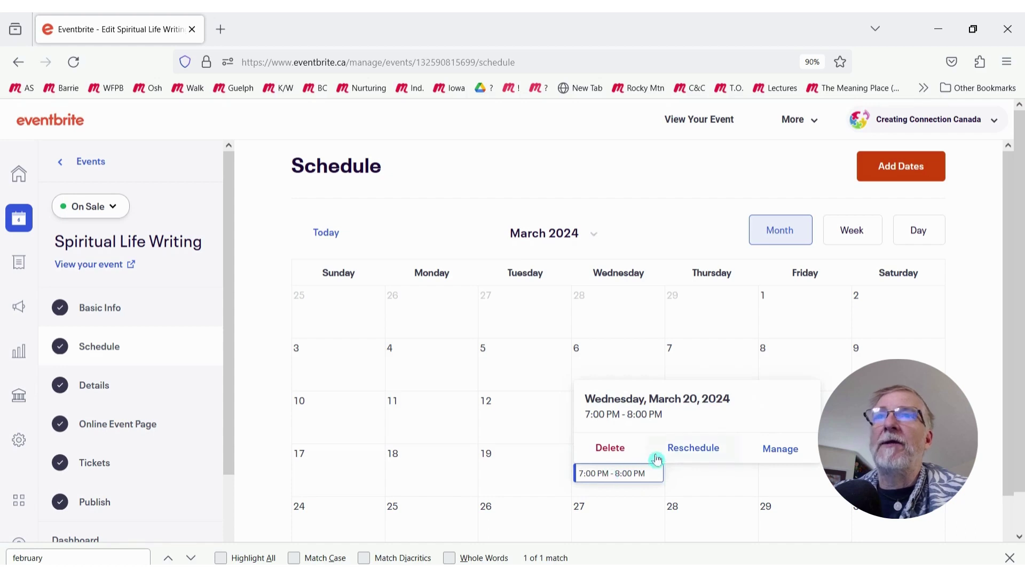
left_click(781, 448)
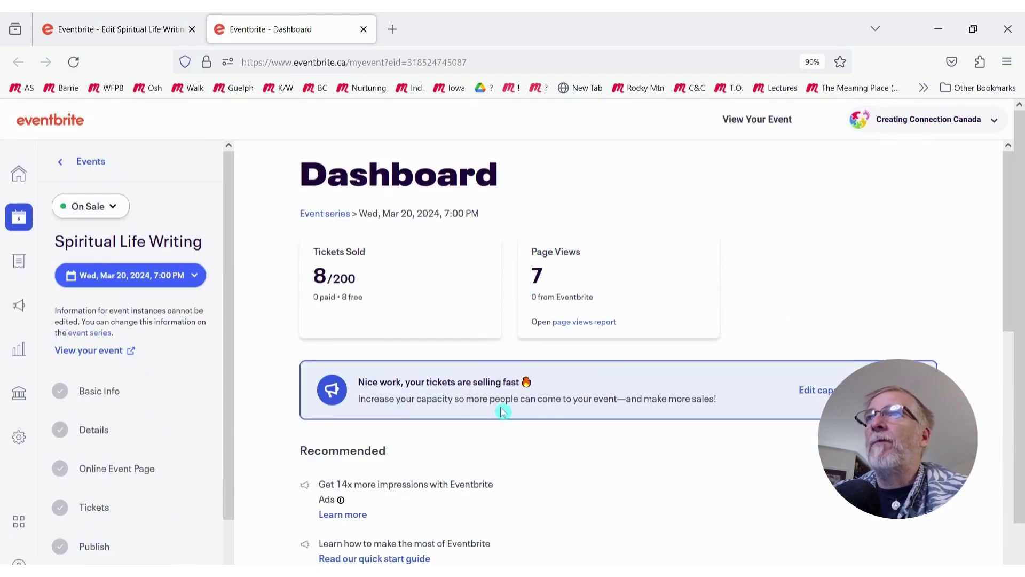
scroll(536, 411, "down", 4)
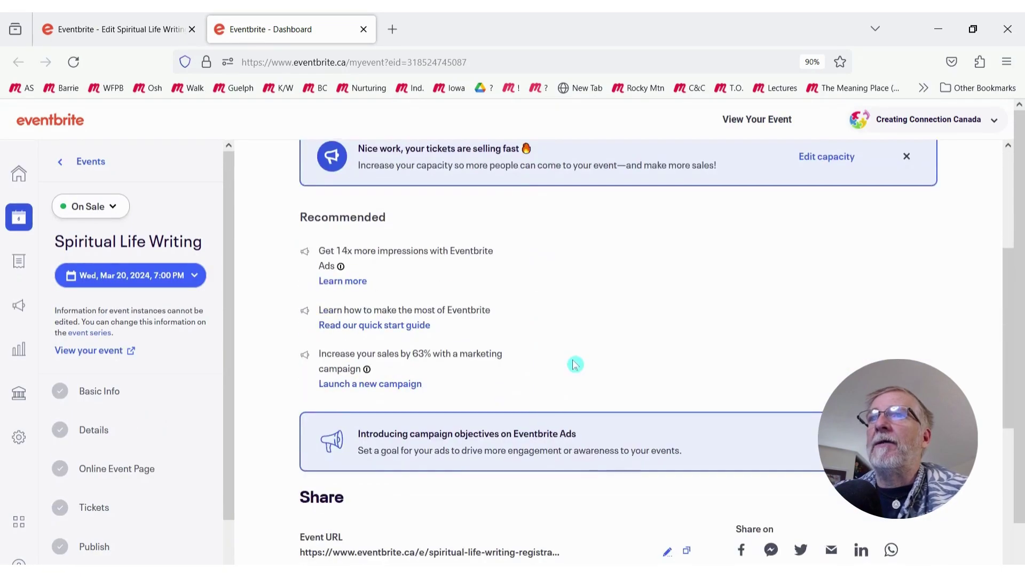
scroll(575, 365, "down", 7)
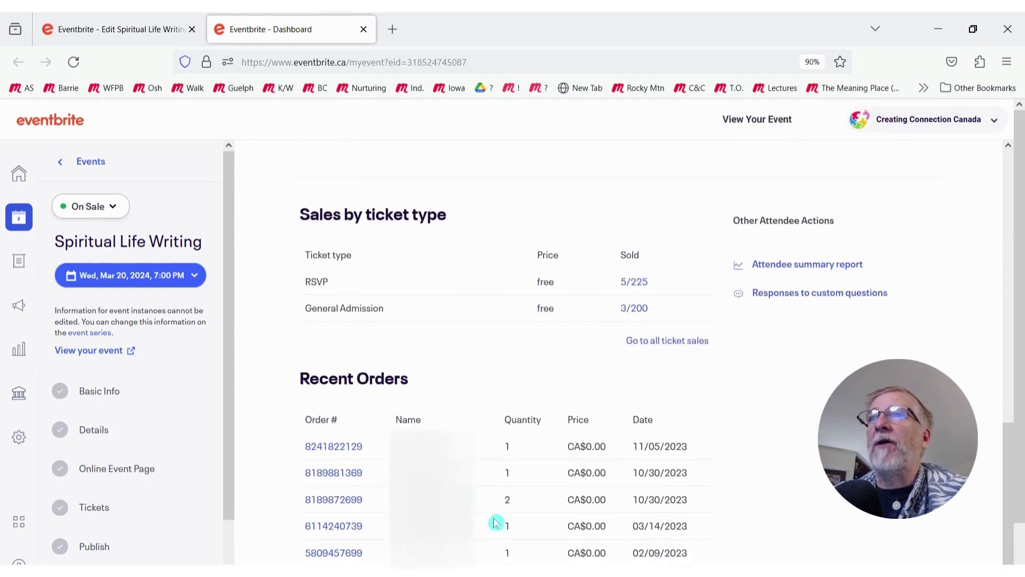
scroll(486, 405, "up", 5)
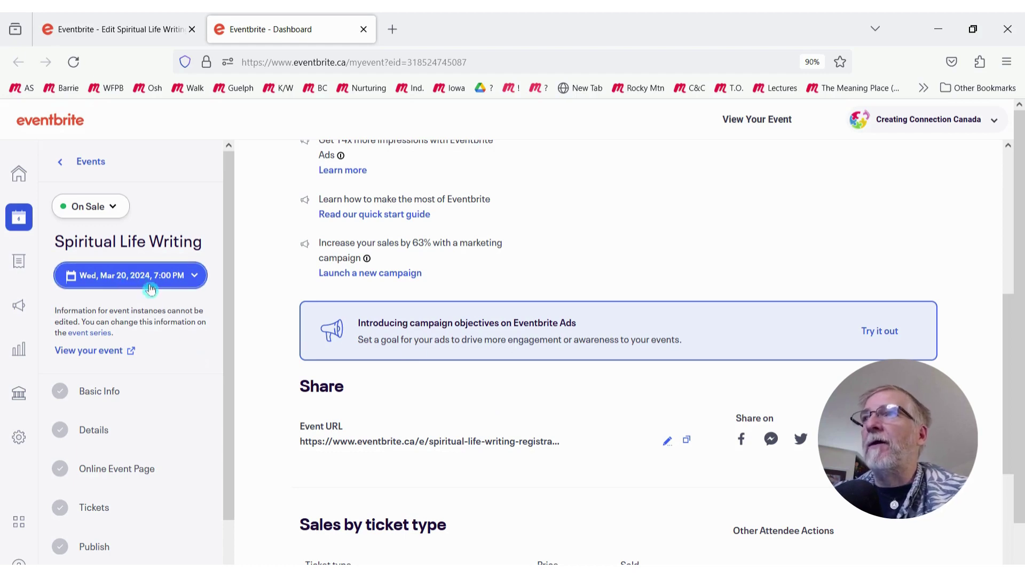
Under Manage Attendees > Emails to Attendees, create a new email to all 8 attendees
scroll(163, 431, "down", 2)
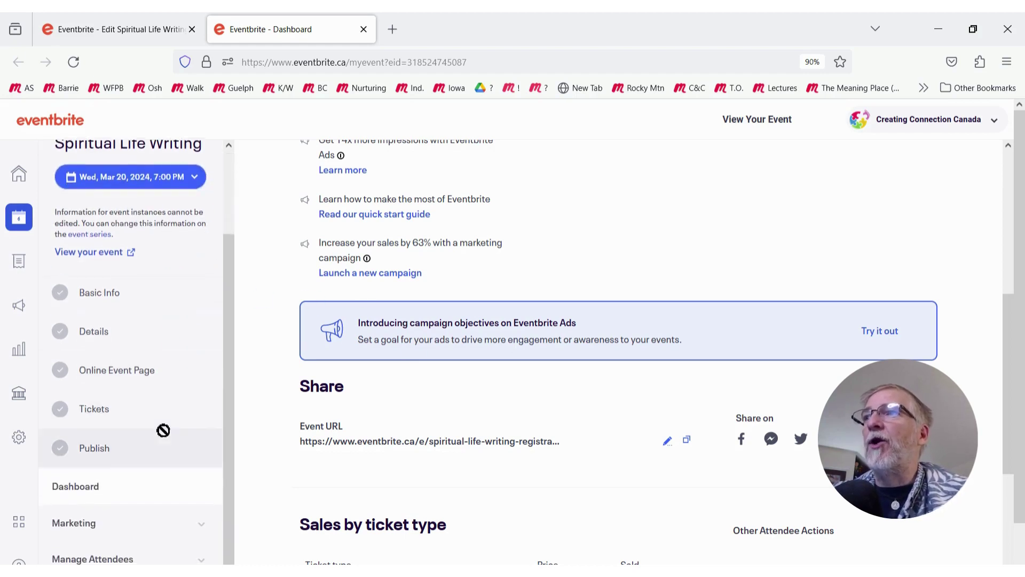
scroll(163, 430, "down", 1)
left_click(199, 518)
scroll(201, 513, "down", 2)
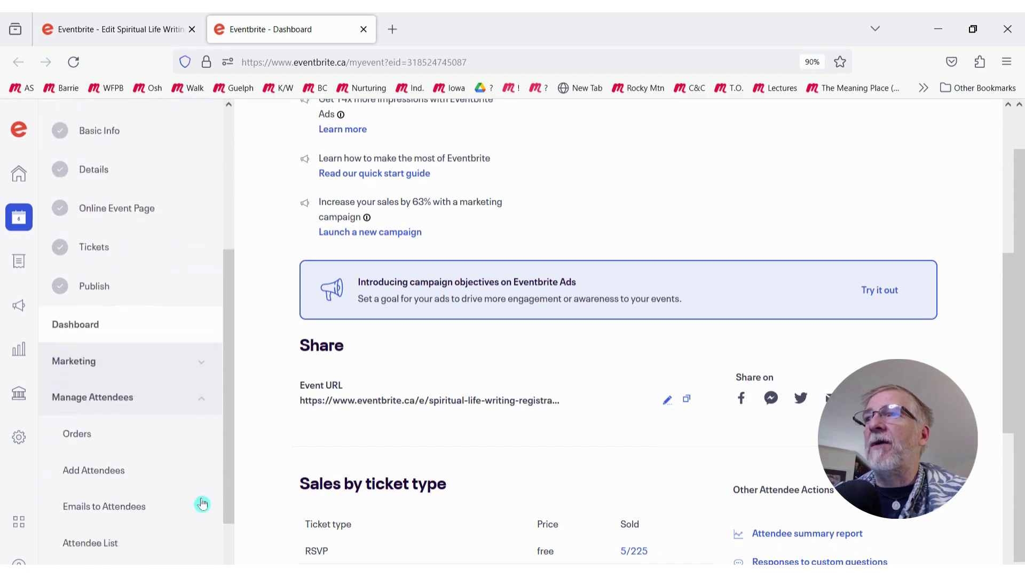
scroll(202, 502, "down", 2)
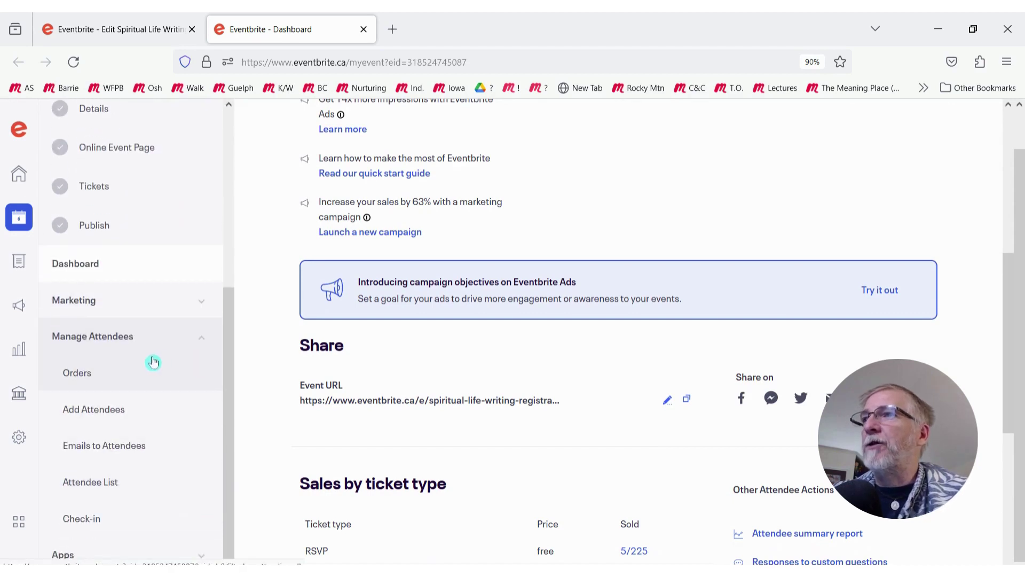
left_click(110, 446)
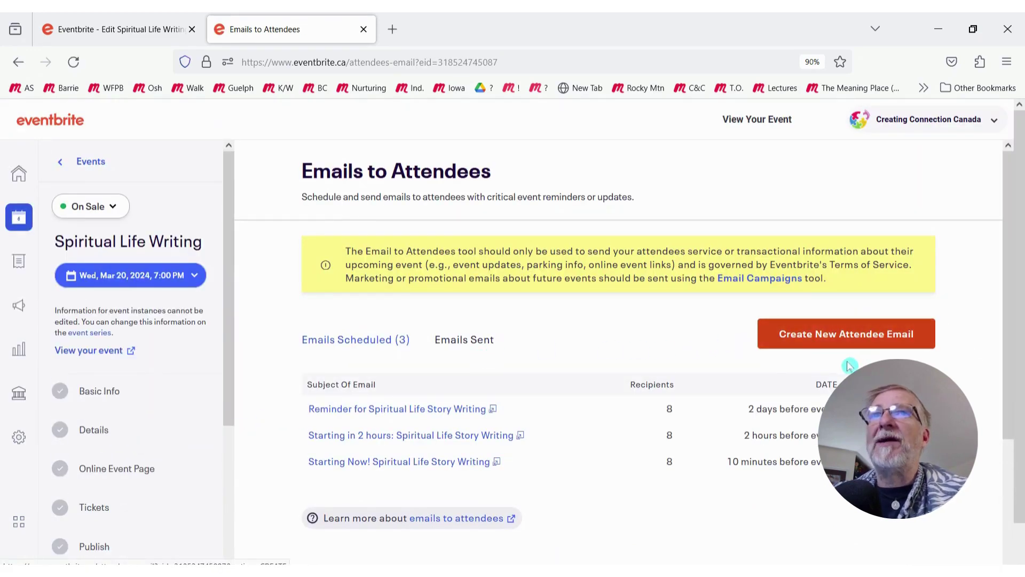
left_click(851, 340)
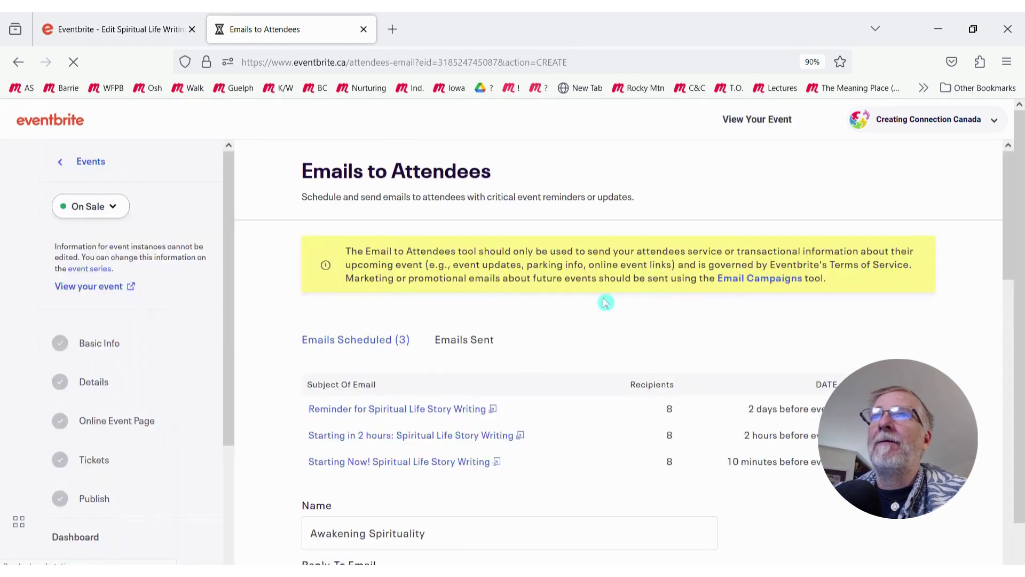
scroll(550, 283, "down", 4)
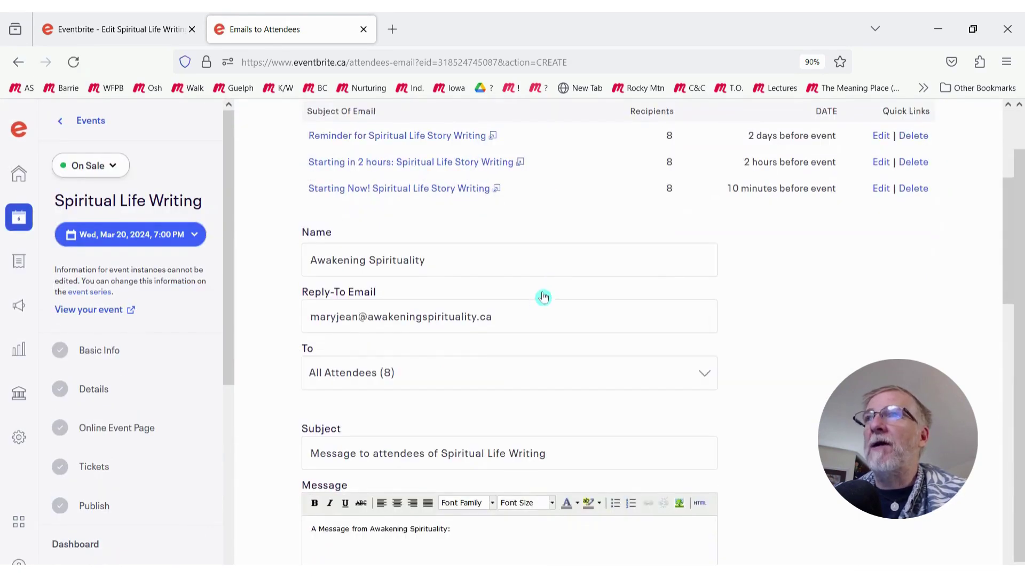
Replace the email subject with 'CANCELLED: Spiritual Life Writing 2024 Sessions'
scroll(536, 344, "down", 1)
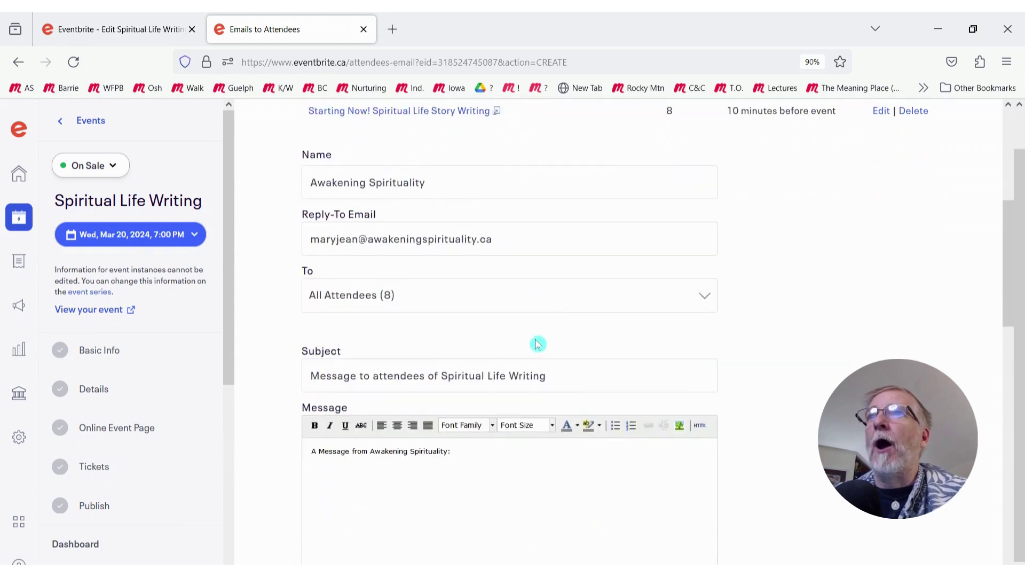
scroll(534, 336, "down", 2)
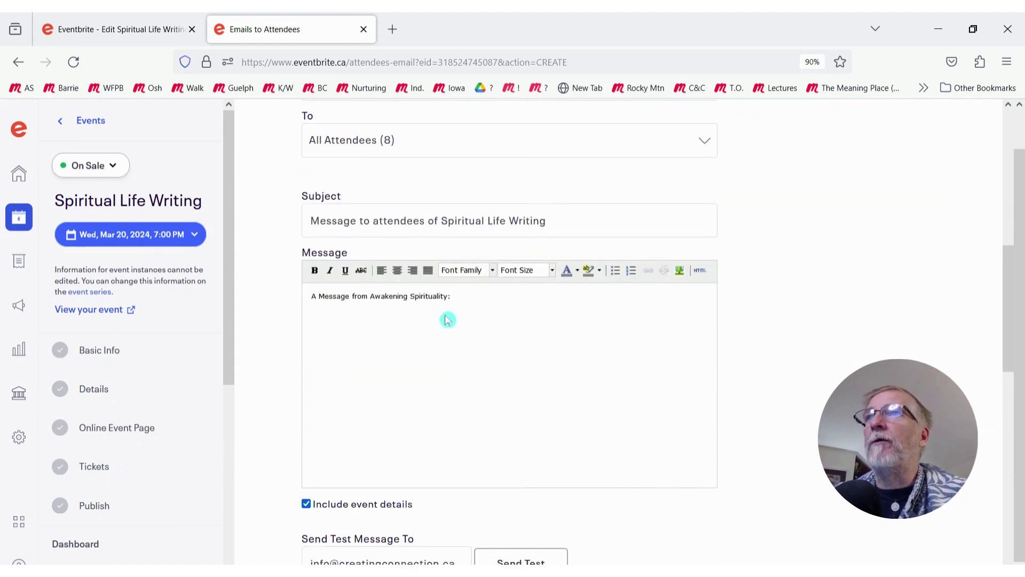
left_click(436, 220)
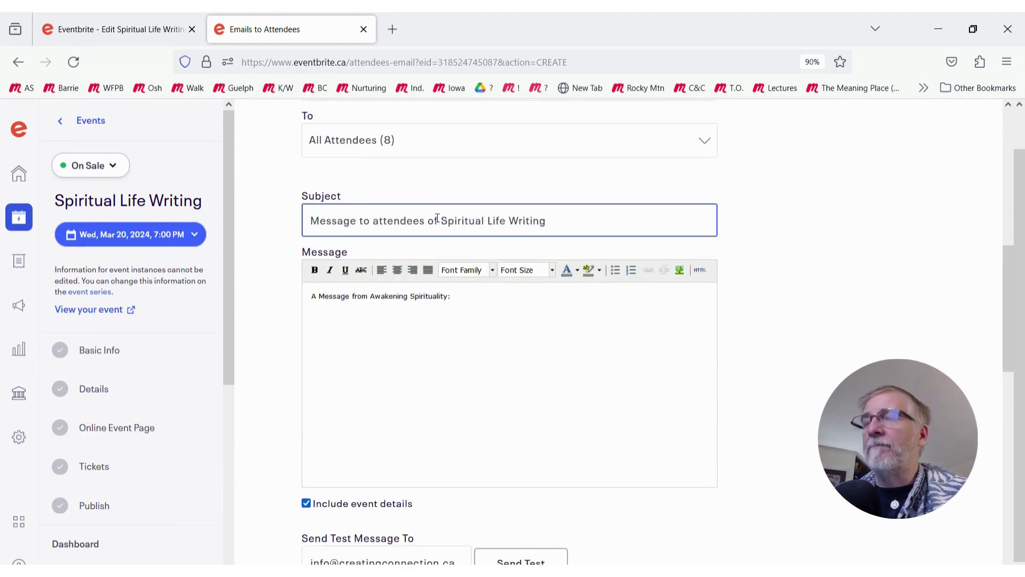
key("ctrl+a")
type("c")
left_click(437, 249)
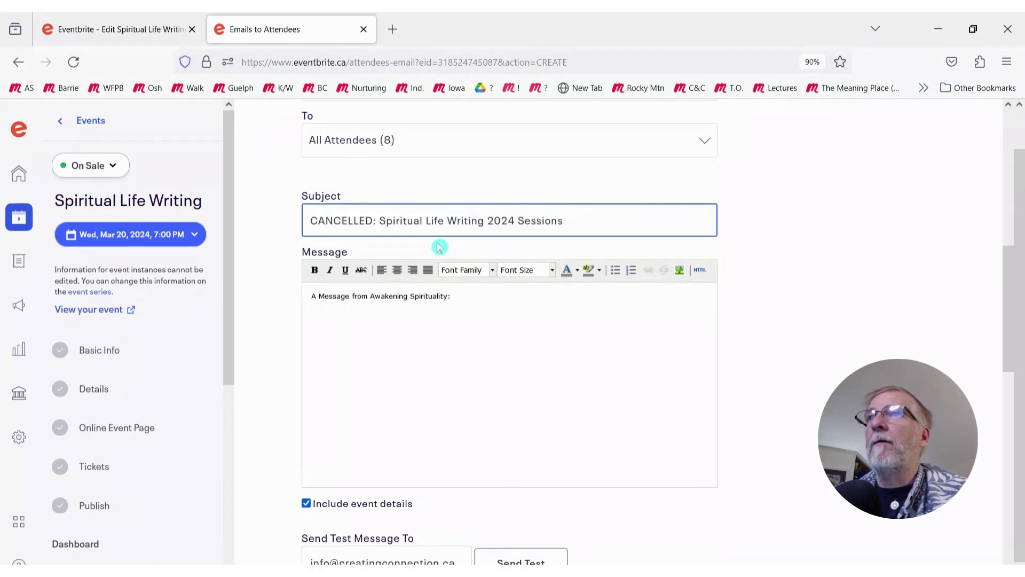
Paste the prepared cancellation message with newsletter link and team sign-off into the body
left_click(470, 313)
key("ctrl+a")
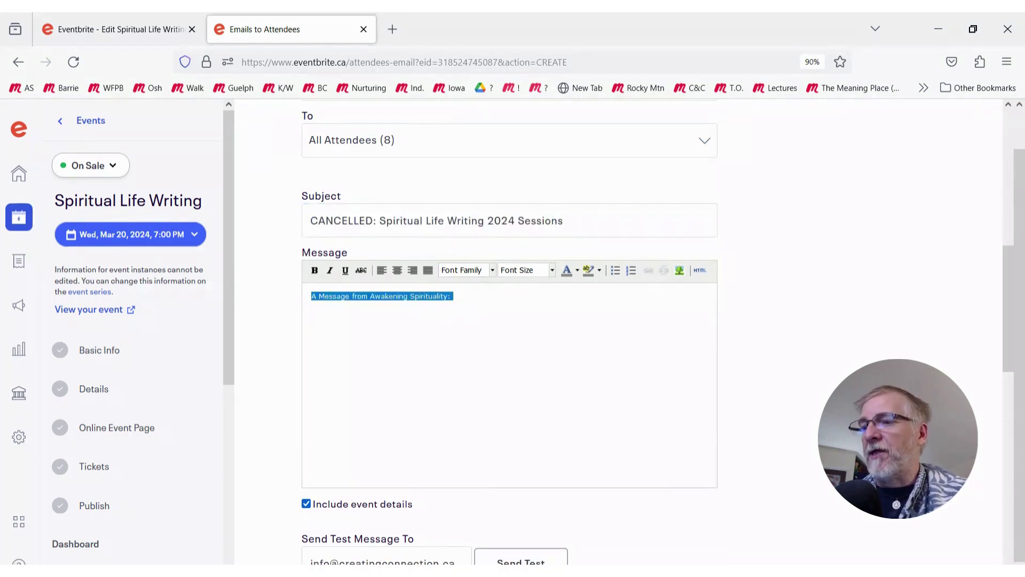
key("ctrl+v")
scroll(435, 345, "up", 10)
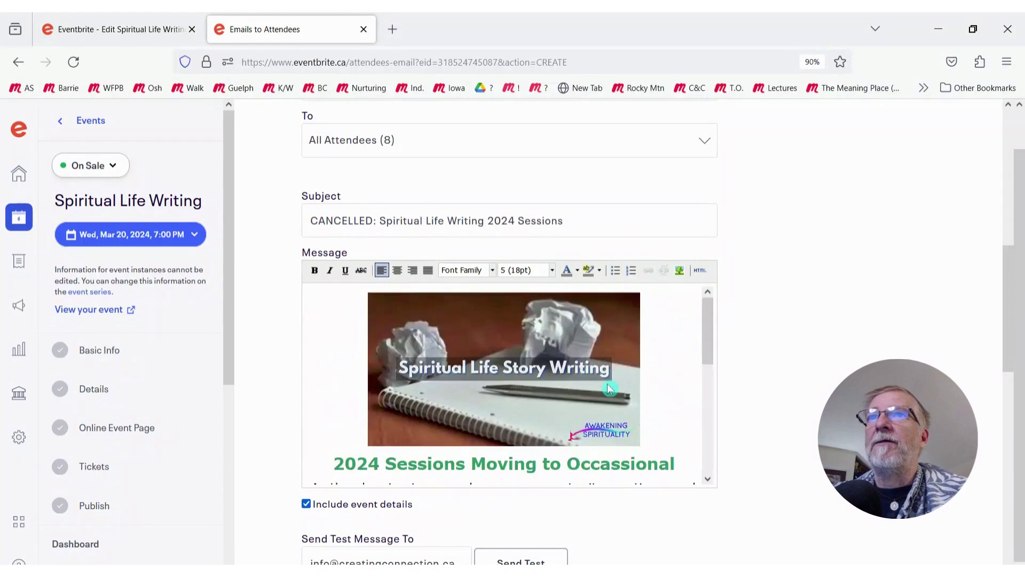
scroll(678, 361, "down", 5)
scroll(678, 360, "down", 3)
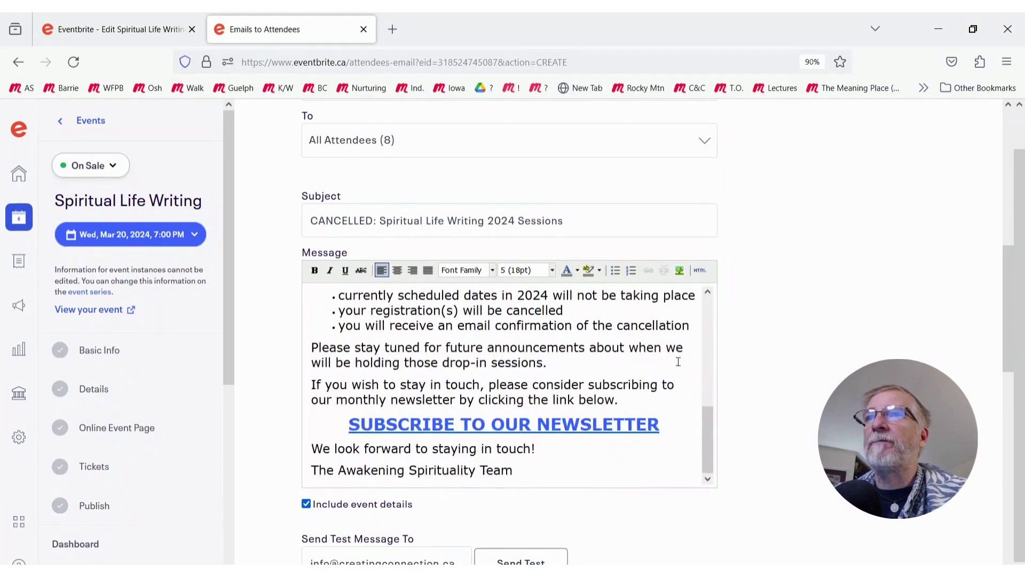
scroll(703, 380, "down", 3)
scroll(702, 382, "down", 2)
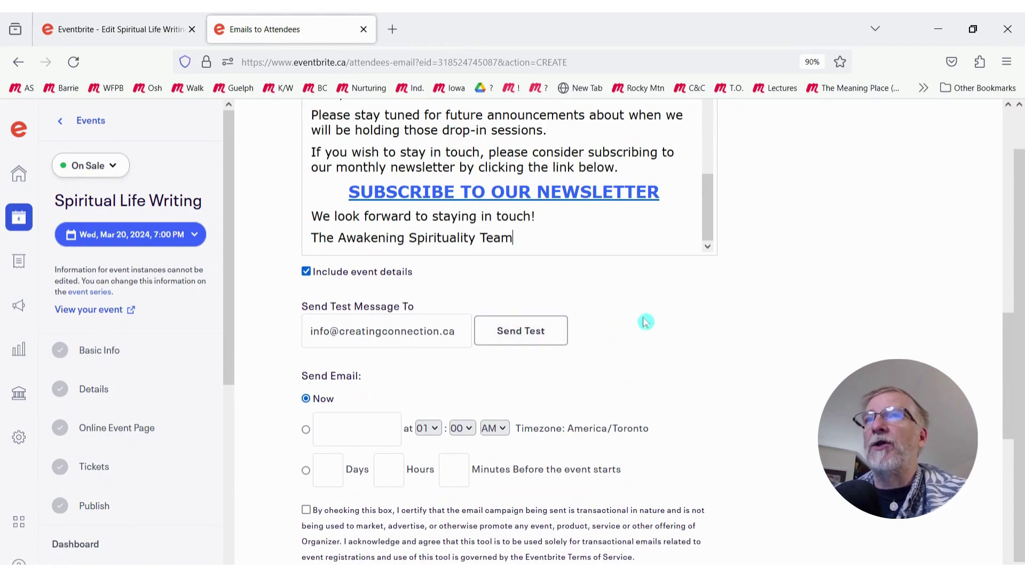
Certify the email as transactional and send it to the attendees now
scroll(645, 321, "down", 3)
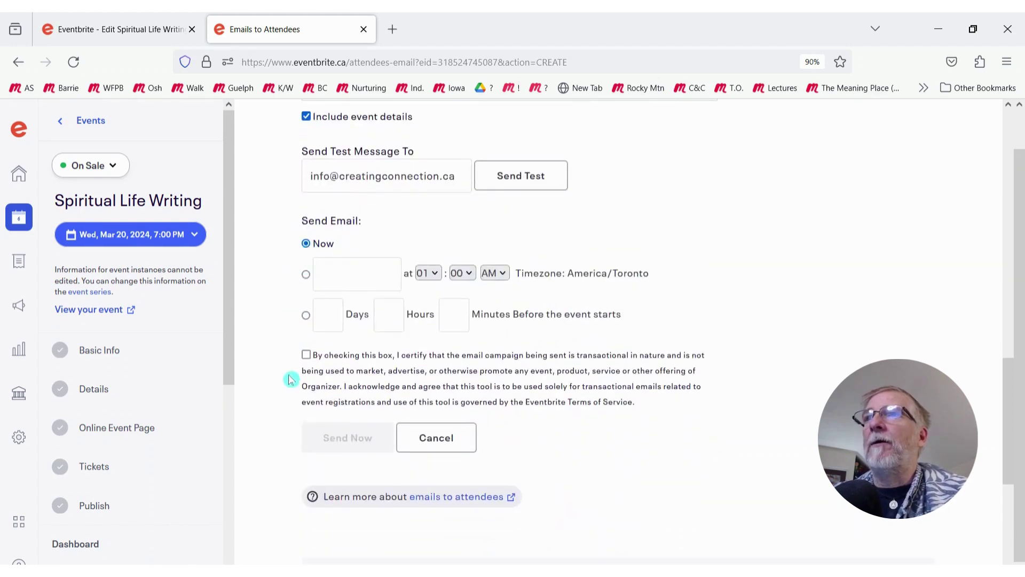
left_click(305, 355)
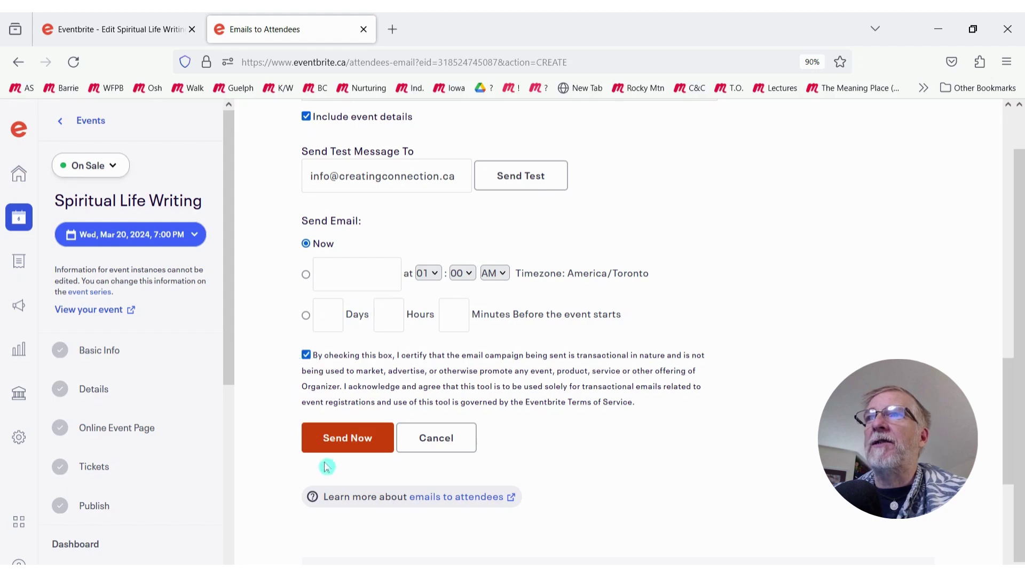
left_click(347, 449)
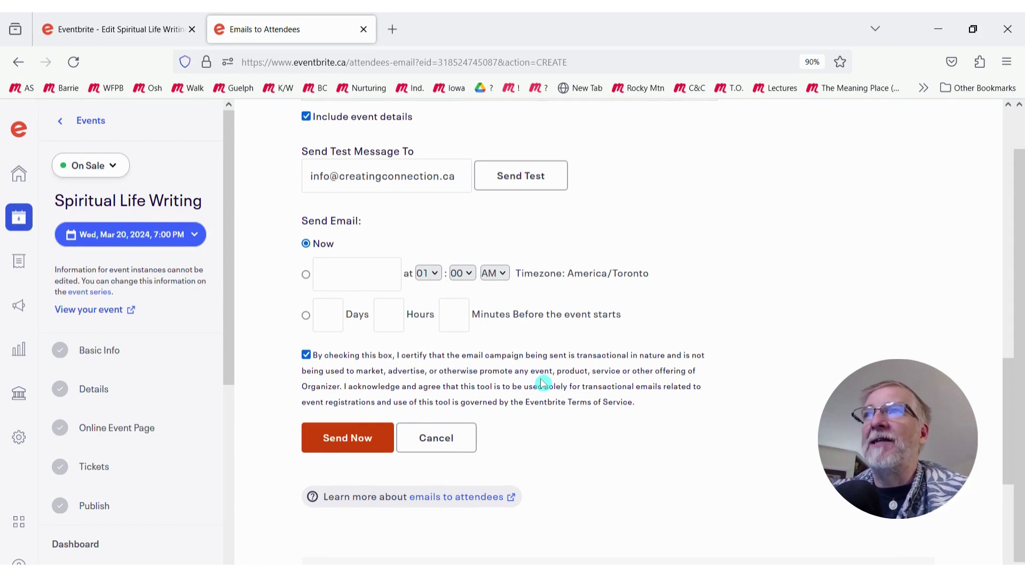
left_click(350, 439)
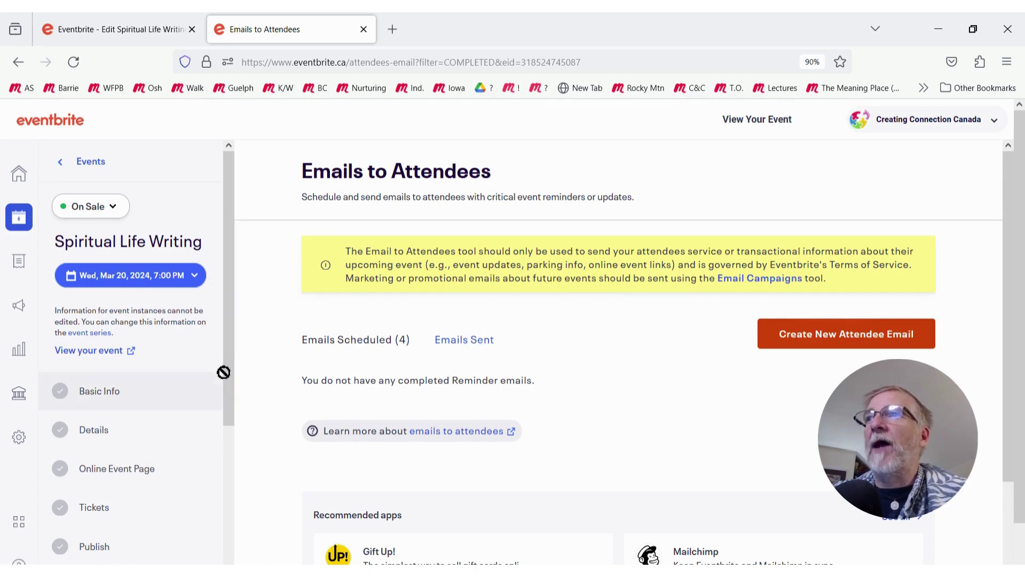
Open the March 20 occurrence's Orders page and look through its 7 orders
left_click_drag(229, 376, 231, 553)
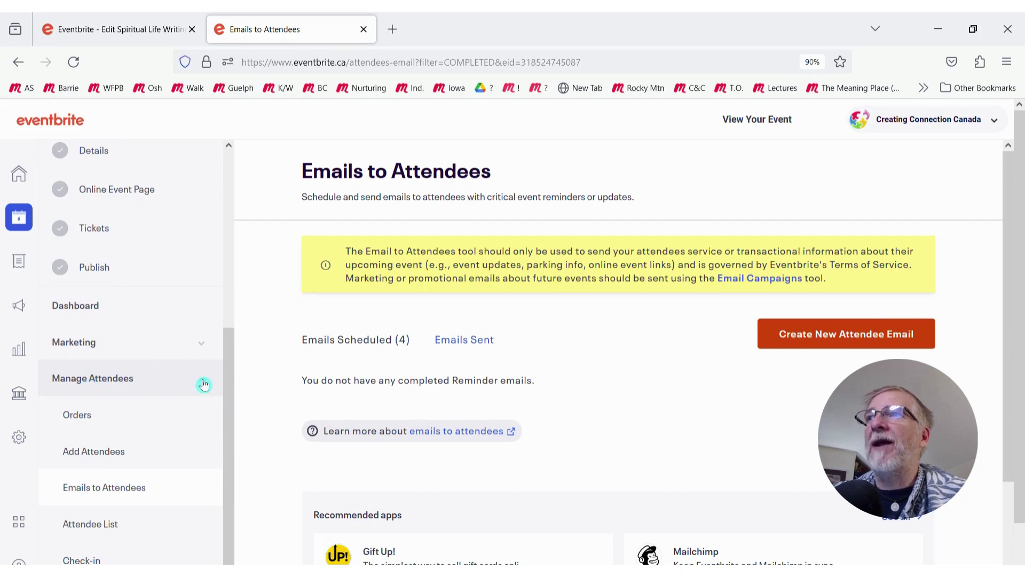
left_click(79, 416)
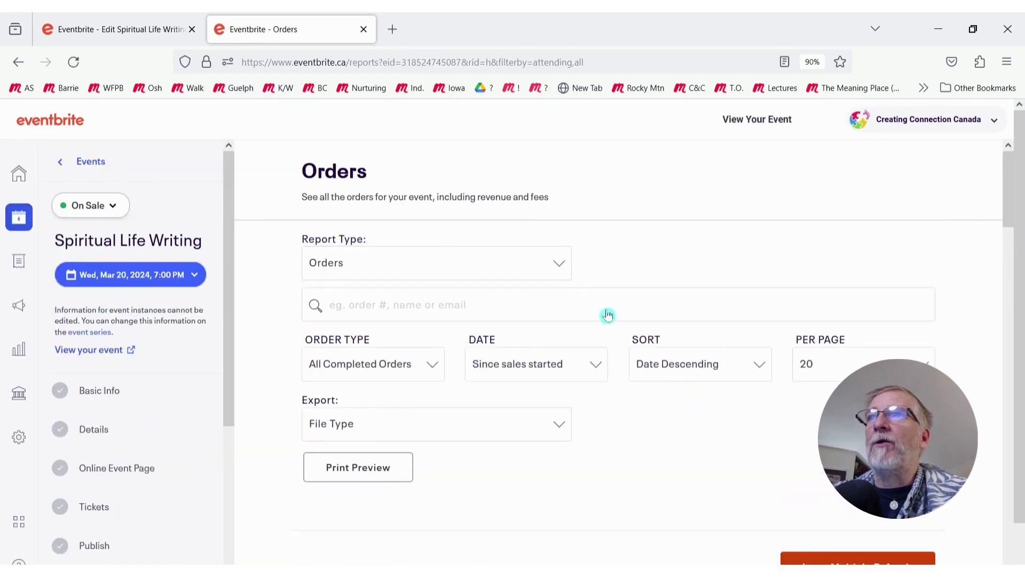
scroll(672, 327, "down", 4)
scroll(671, 327, "down", 6)
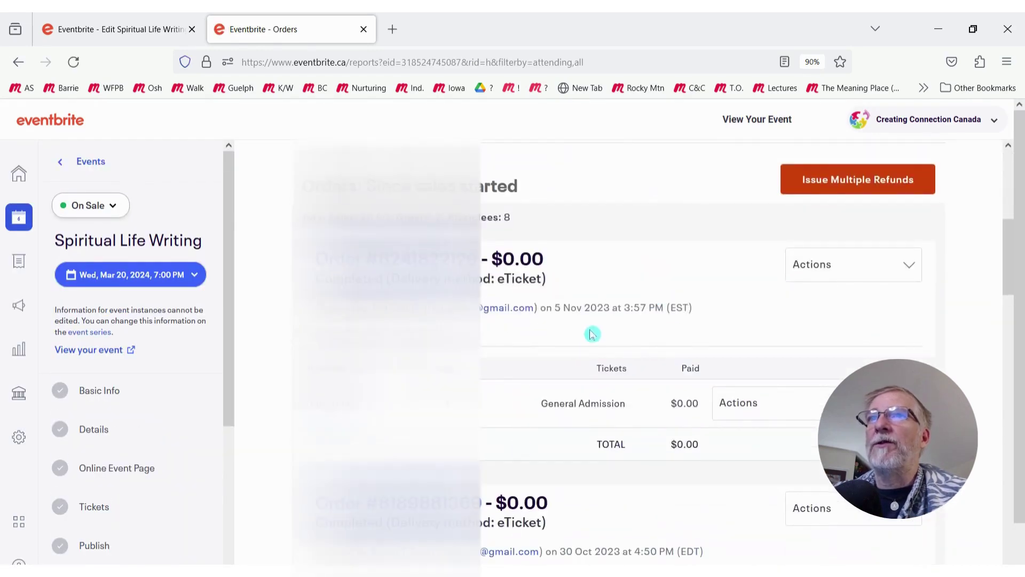
scroll(592, 335, "down", 10)
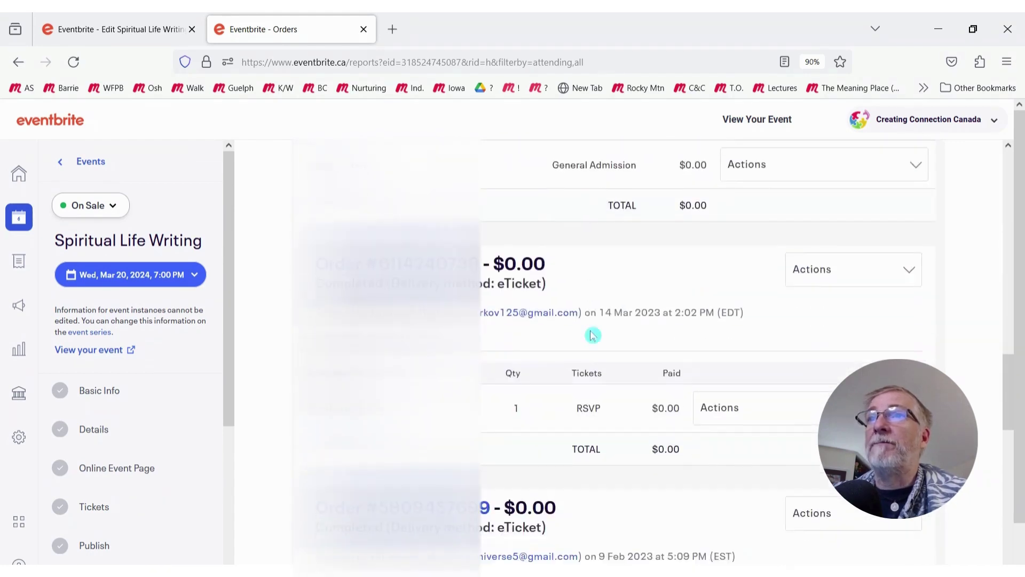
scroll(590, 331, "up", 7)
scroll(591, 331, "up", 10)
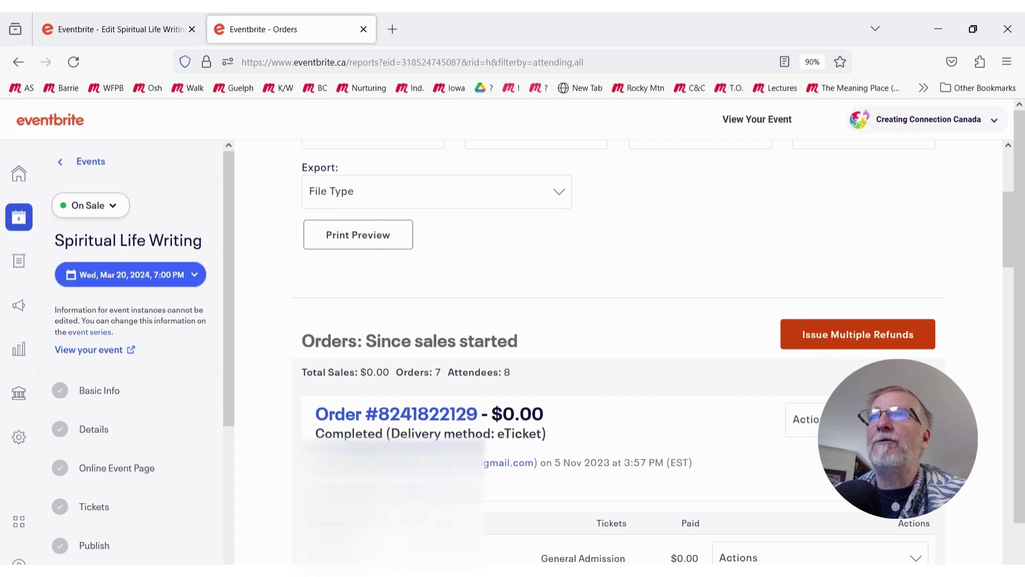
scroll(698, 321, "down", 1)
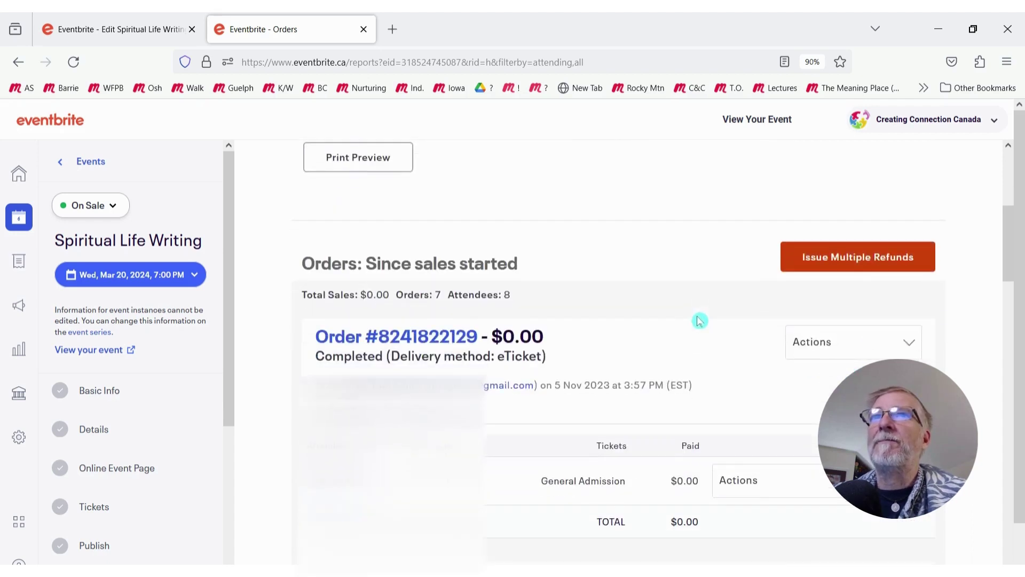
Start a multiple refund, select all 7/7 orders, and choose Refund
left_click(862, 256)
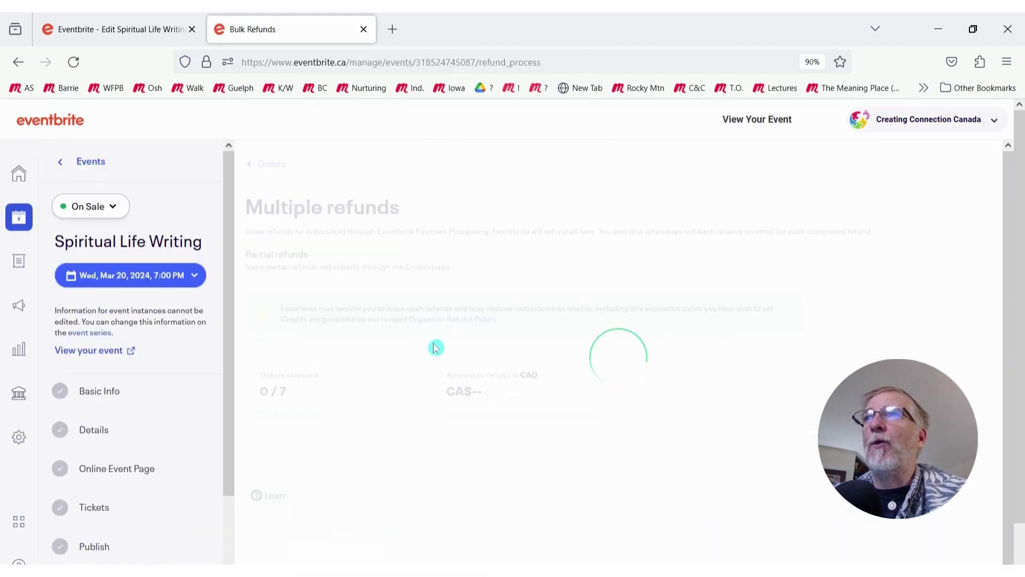
scroll(480, 352, "down", 5)
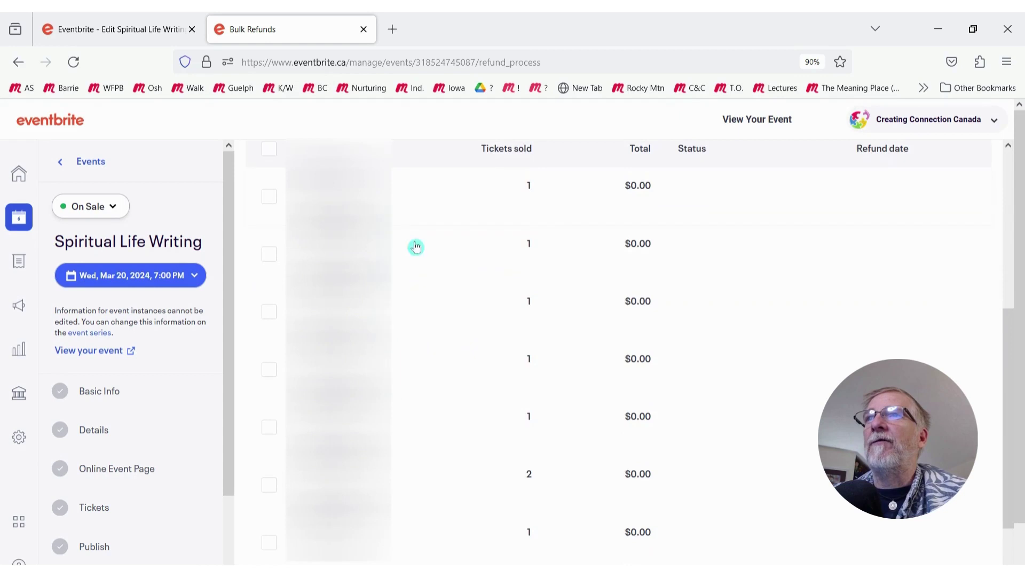
scroll(408, 468, "up", 4)
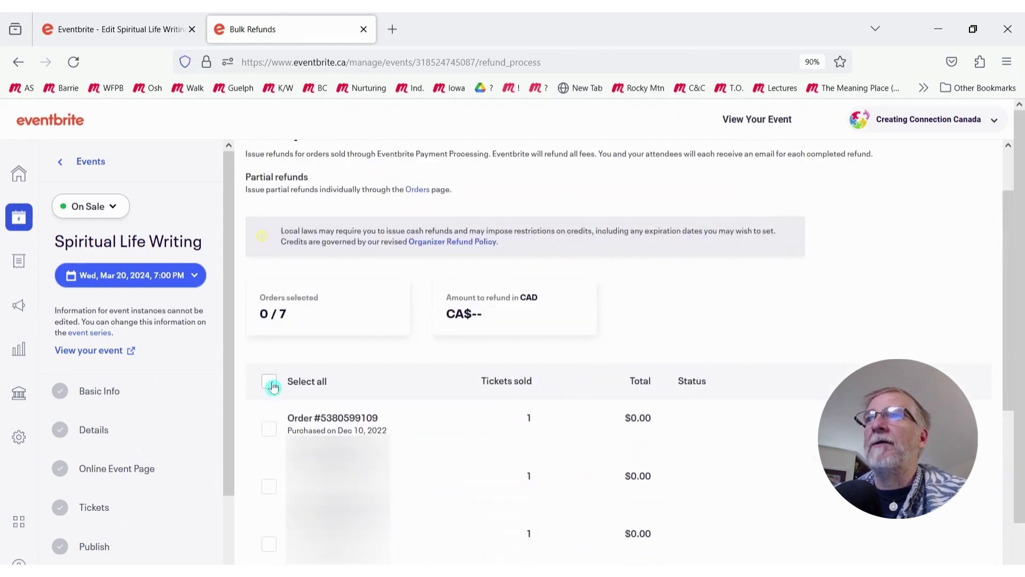
left_click(270, 382)
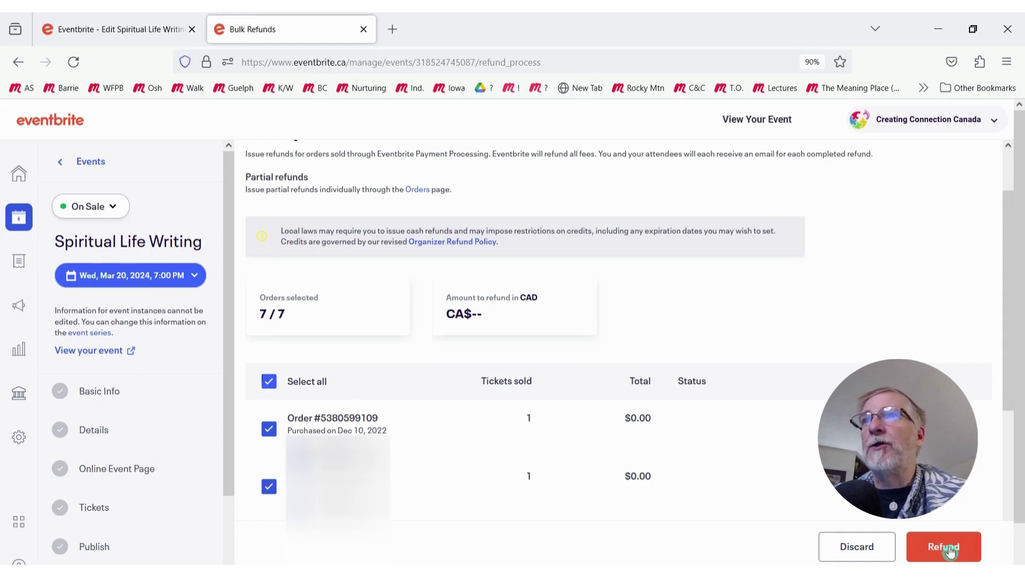
left_click(950, 551)
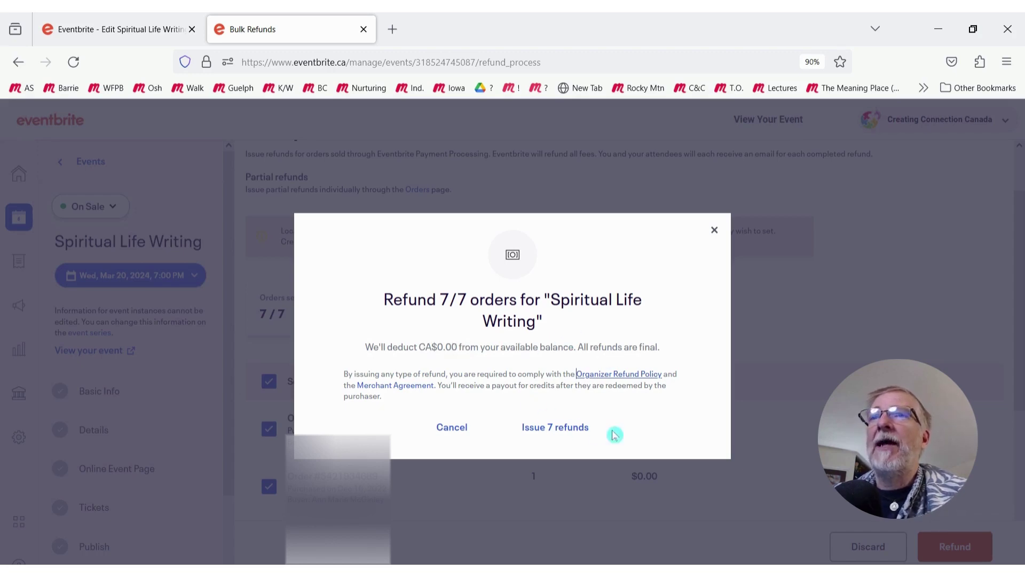
Confirm issuing 7 refunds and check that every order shows Refunded
left_click(555, 428)
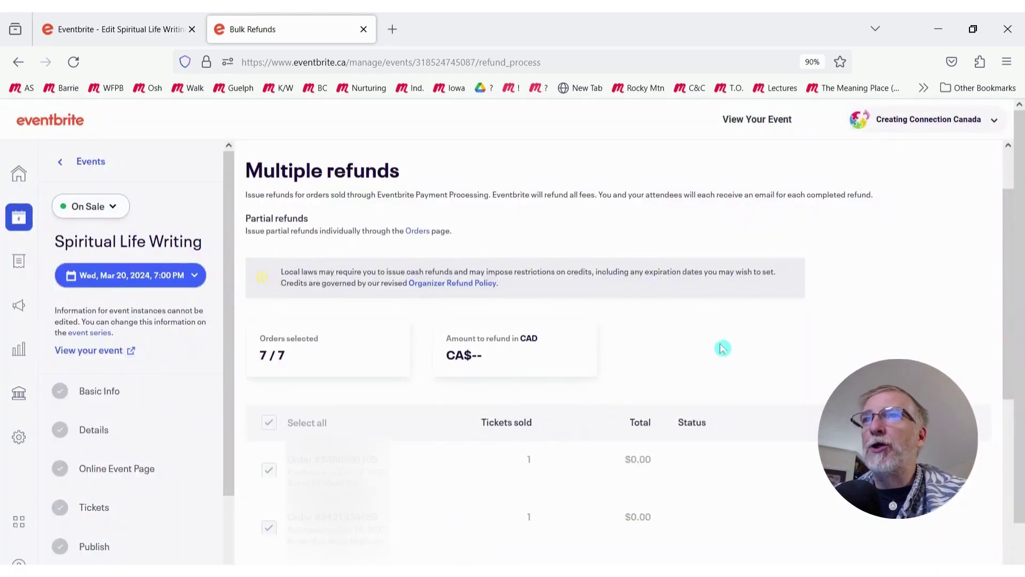
scroll(722, 348, "down", 1)
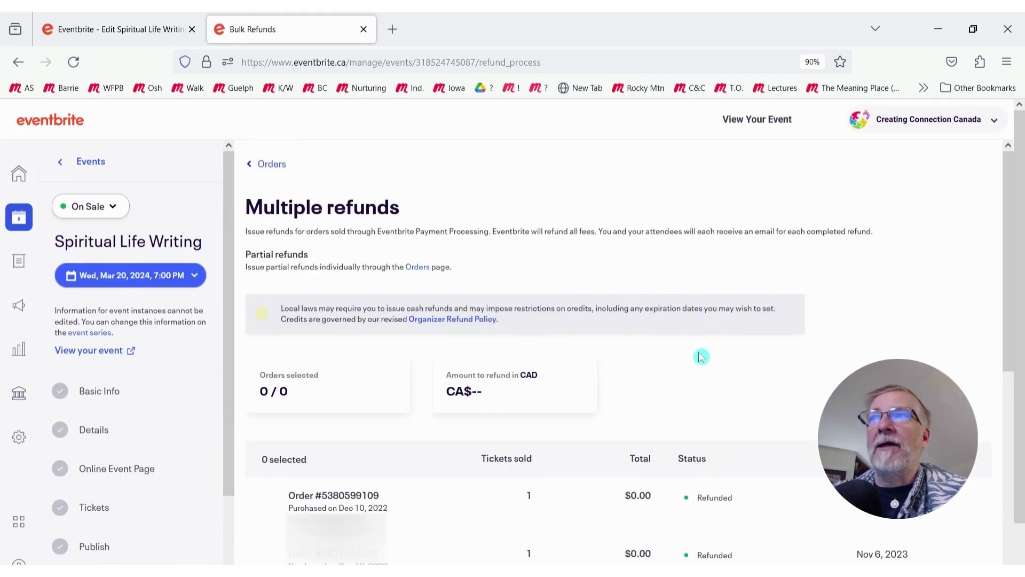
scroll(673, 346, "down", 3)
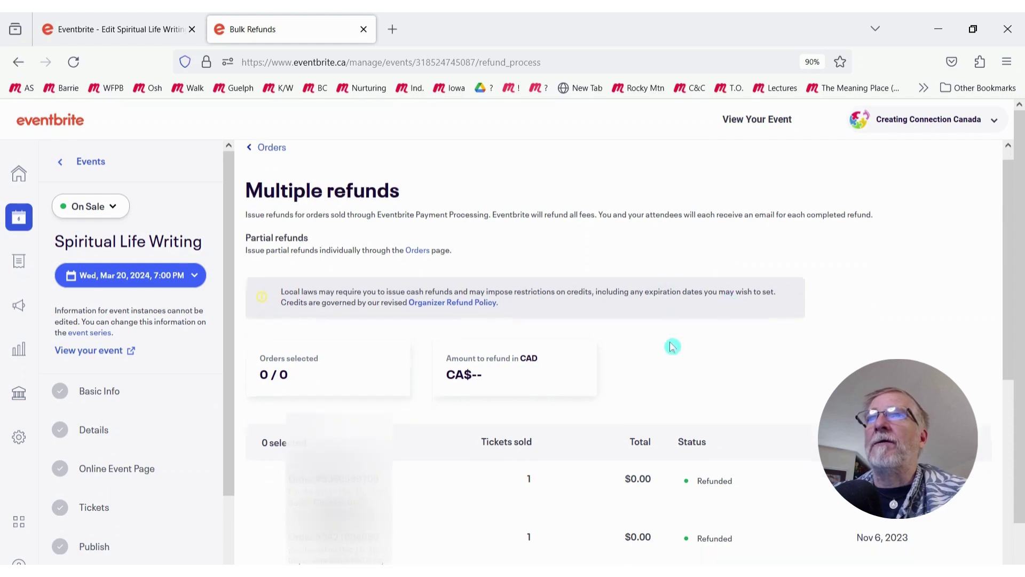
scroll(695, 316, "down", 3)
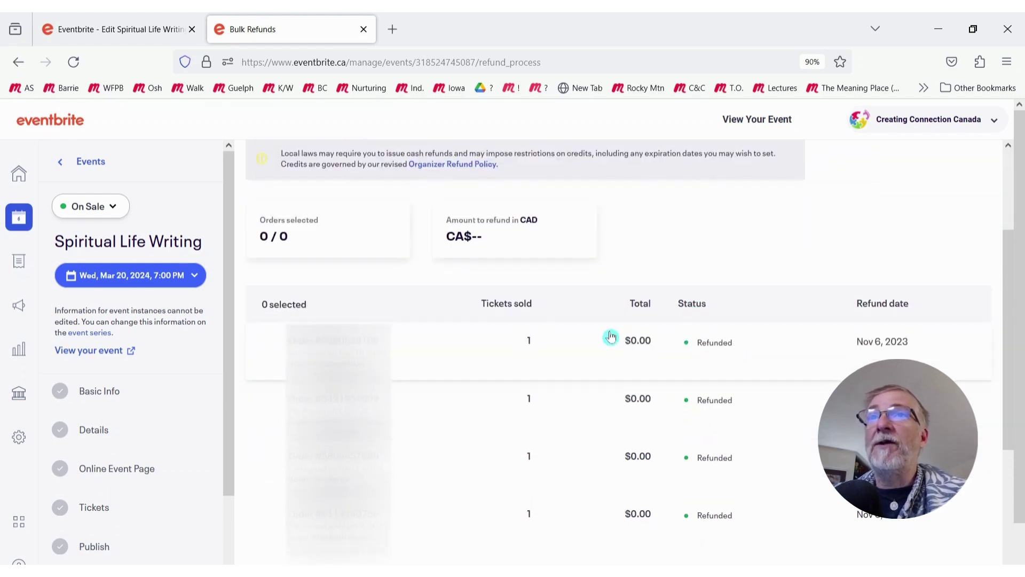
scroll(730, 339, "down", 7)
scroll(731, 339, "up", 13)
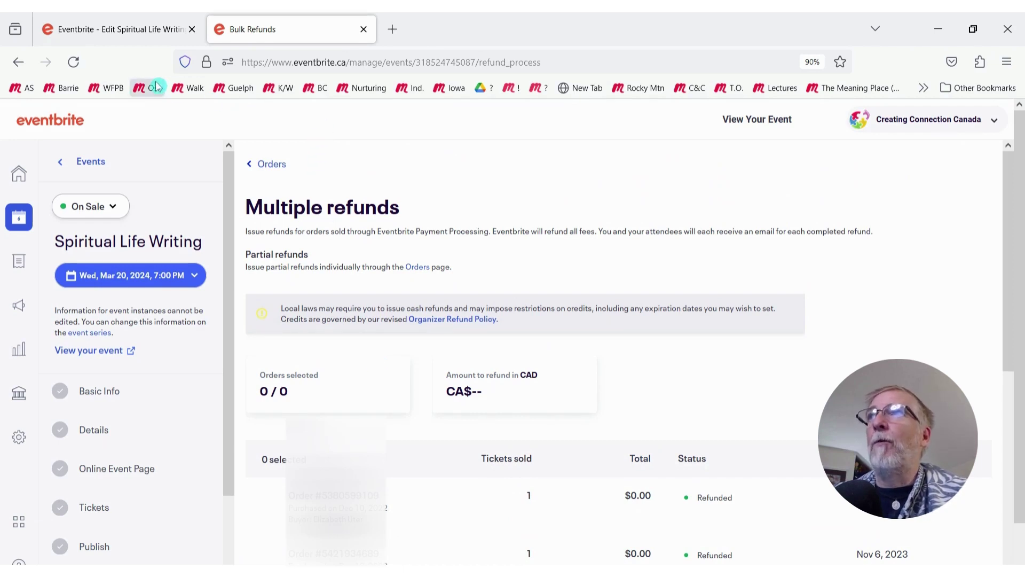
Delete only the March 20, 2024 instance from the event's Schedule
left_click(114, 29)
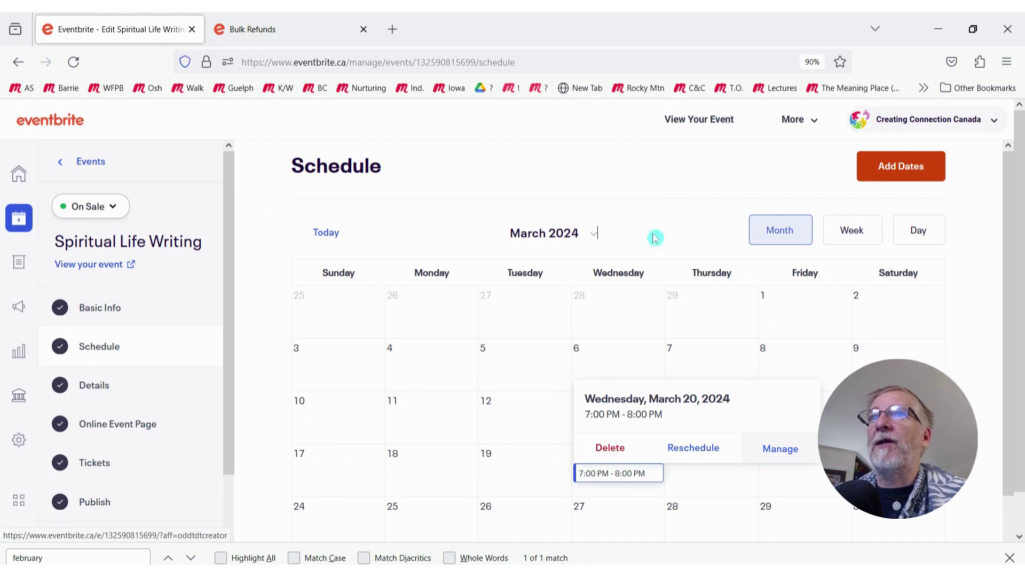
left_click(610, 449)
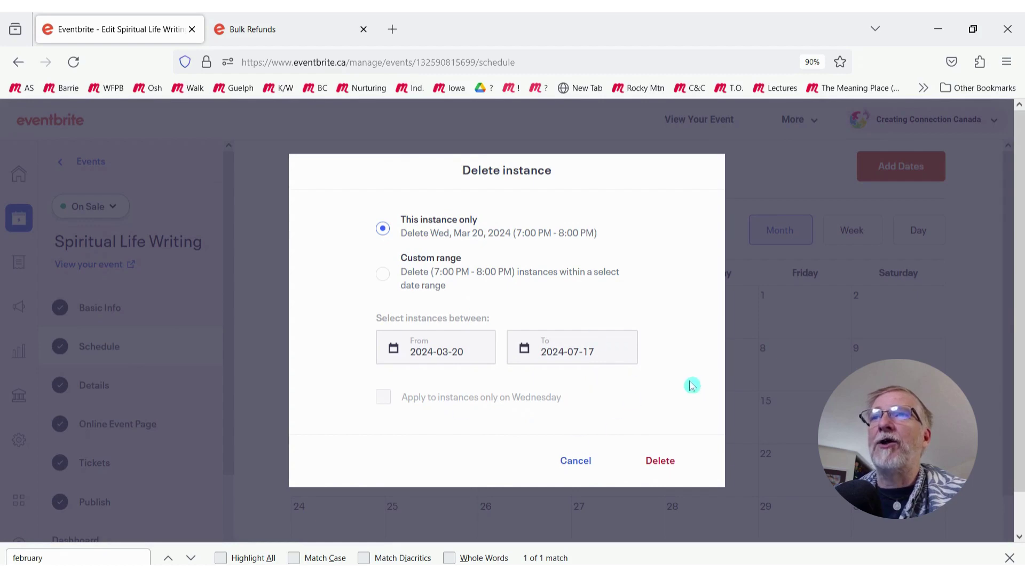
left_click(662, 462)
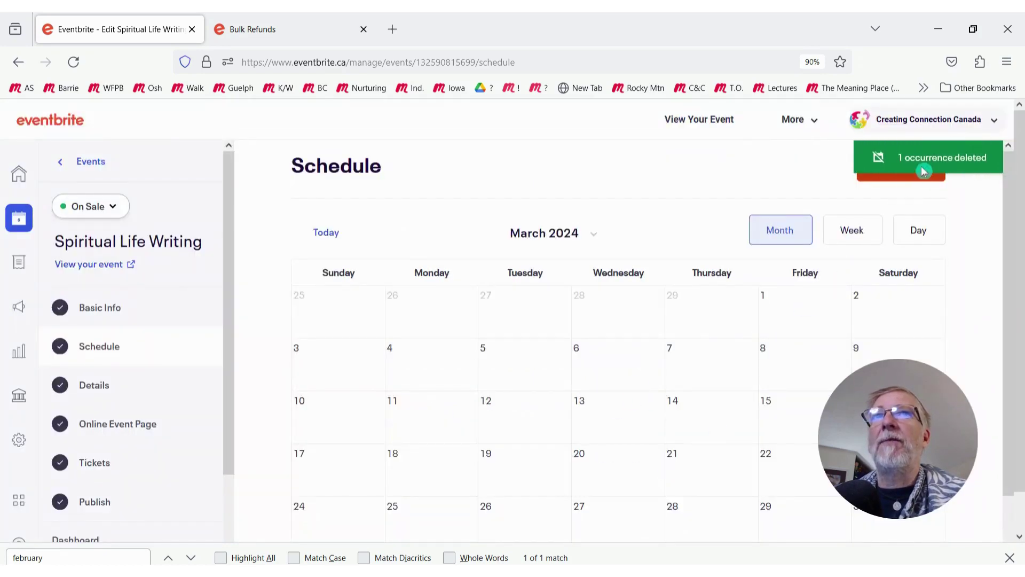